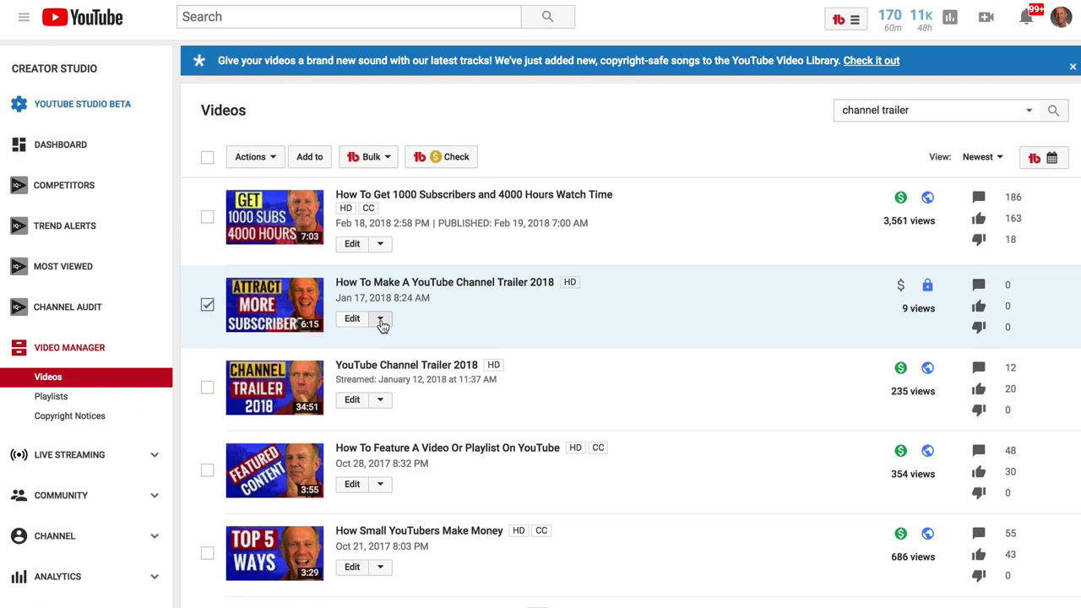
# - Download the 'How To Make A YouTube Channel Trailer 2018' video as an MP4 from its Edit menu
pyautogui.click(380, 320)
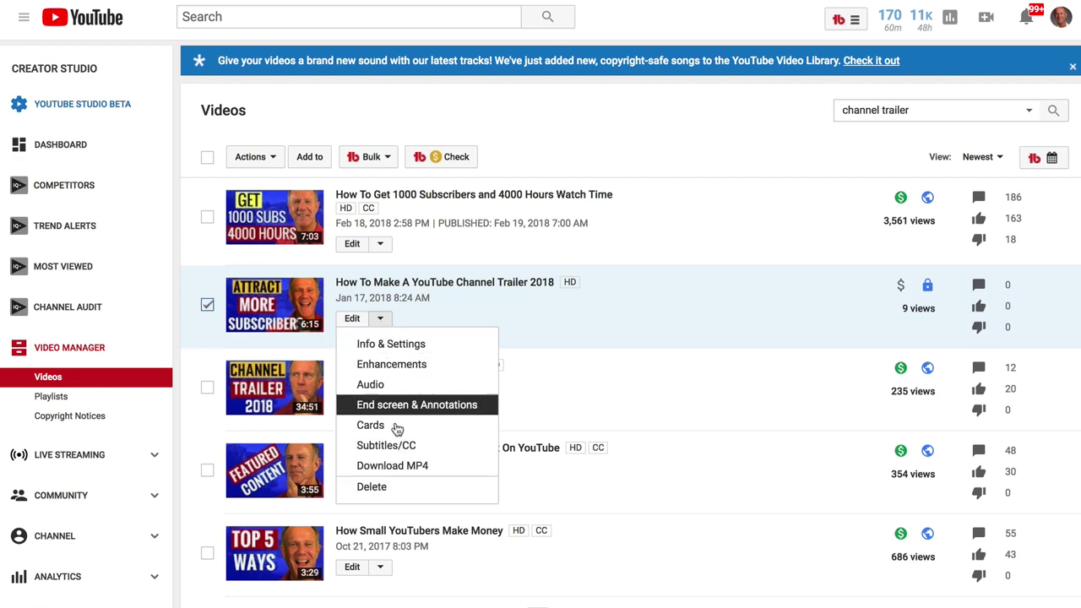
pyautogui.click(403, 468)
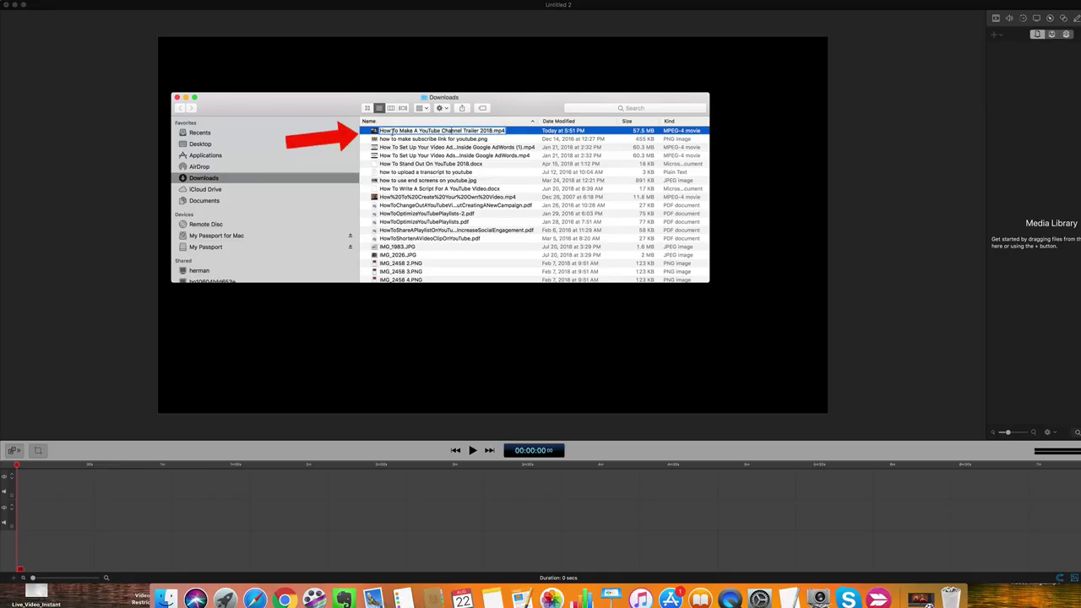
# - Place the downloaded trailer MP4 on the timeline, scale it up to fill the canvas, and move near its end
pyautogui.moveTo(373, 132); pyautogui.dragTo(93, 487)
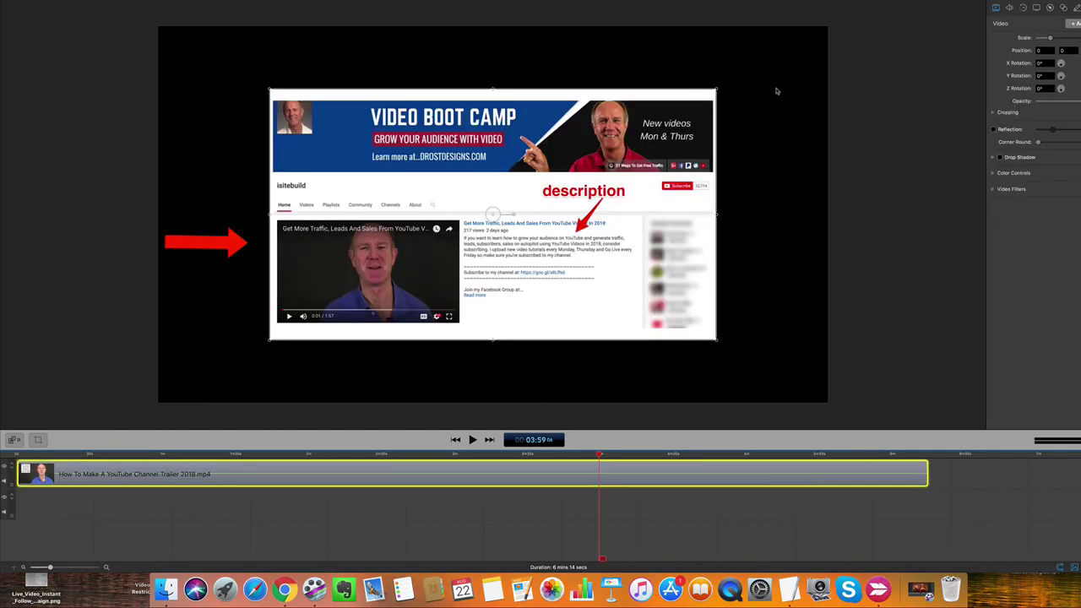
pyautogui.moveTo(1050, 39); pyautogui.dragTo(1022, 40)
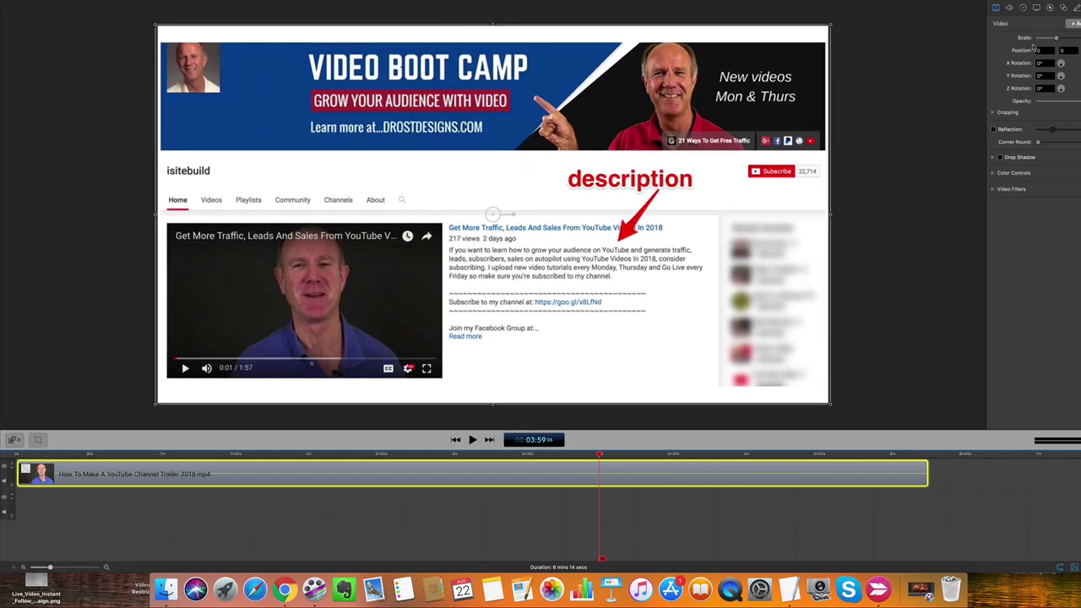
pyautogui.click(883, 455)
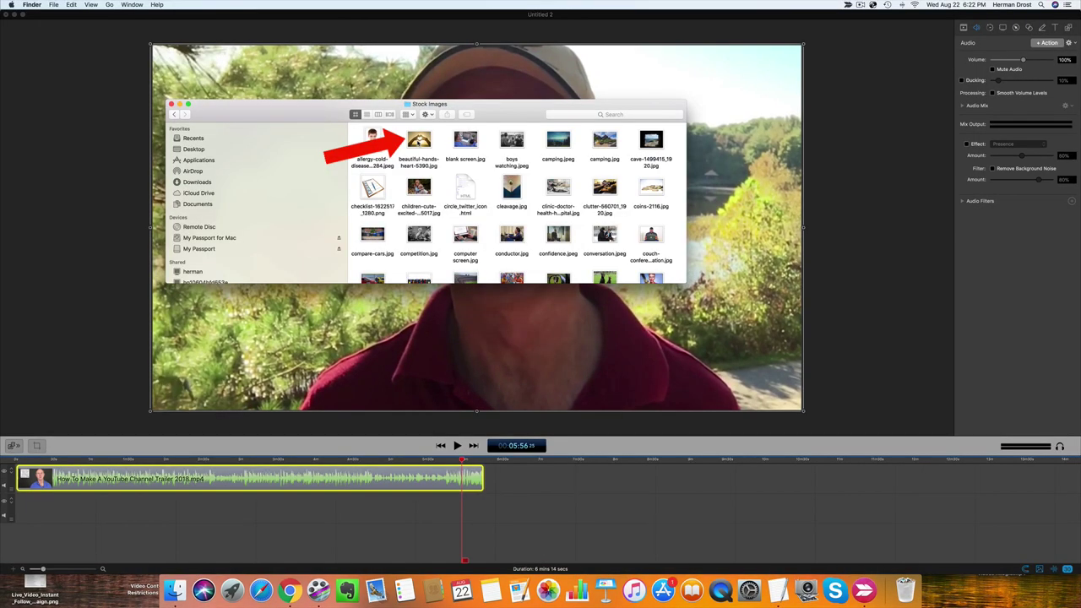
# - Add the heart-hands stock photo to the timeline and detach the trailer's audio onto its own track
pyautogui.moveTo(419, 139); pyautogui.dragTo(507, 486)
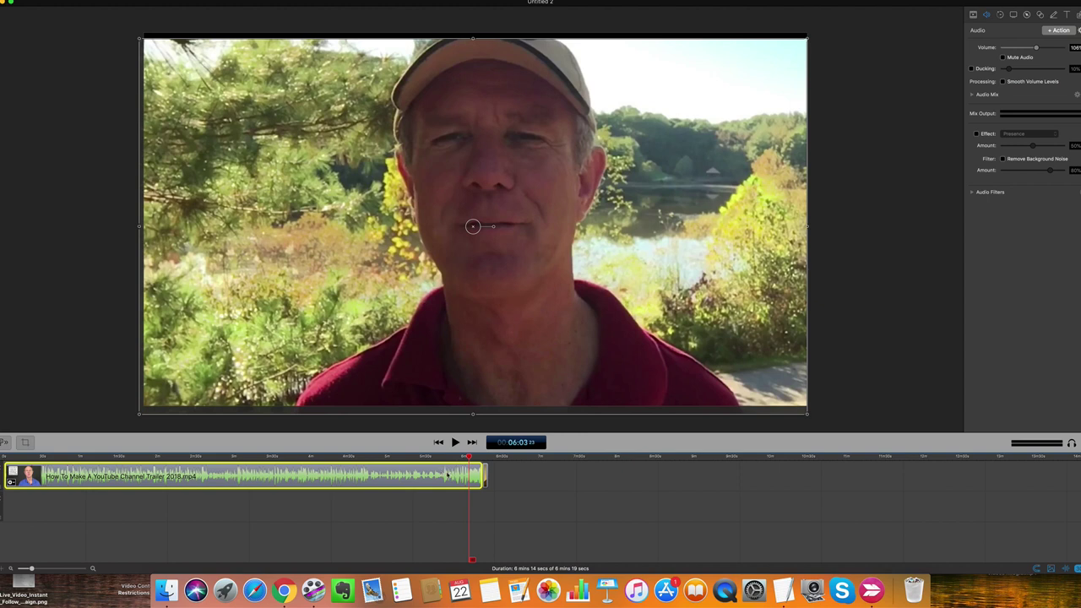
pyautogui.rightClick(448, 475)
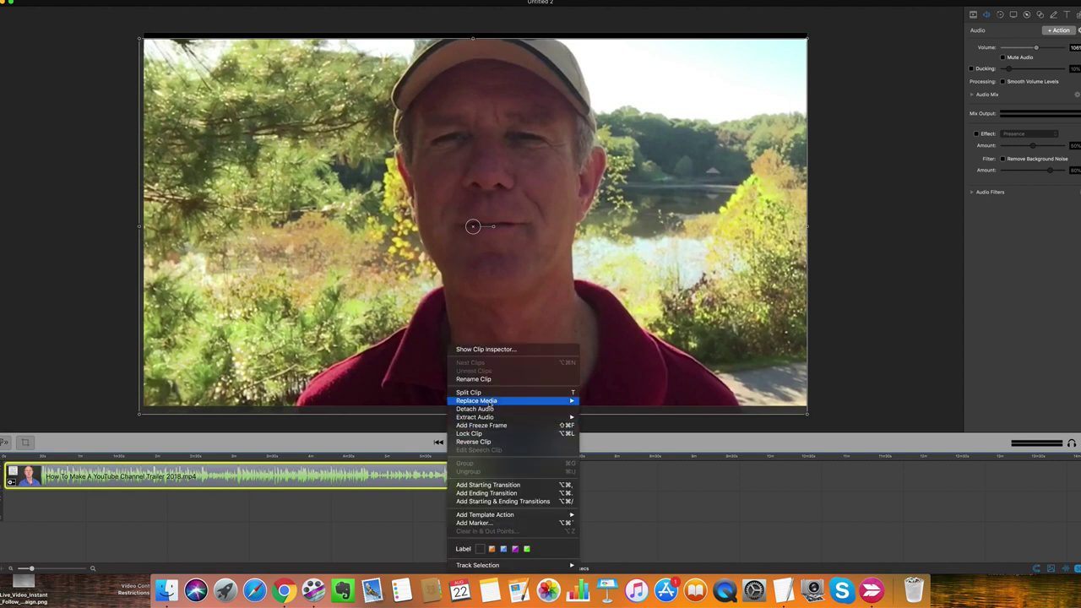
pyautogui.click(489, 411)
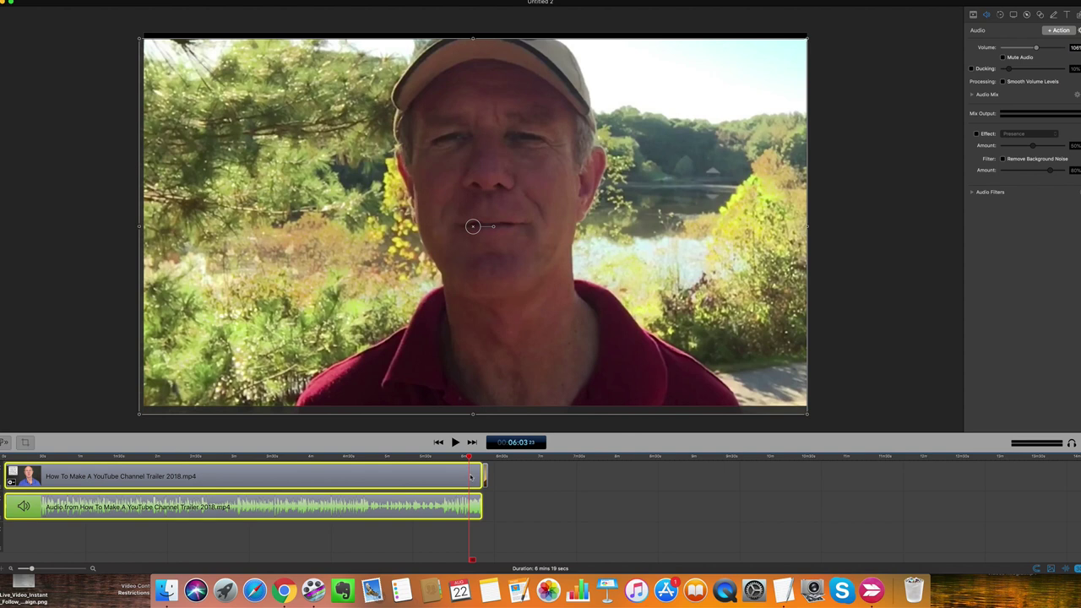
# - Split the trailer at the playhead, delete the ending piece, and trim the clip's end shorter
pyautogui.rightClick(471, 477)
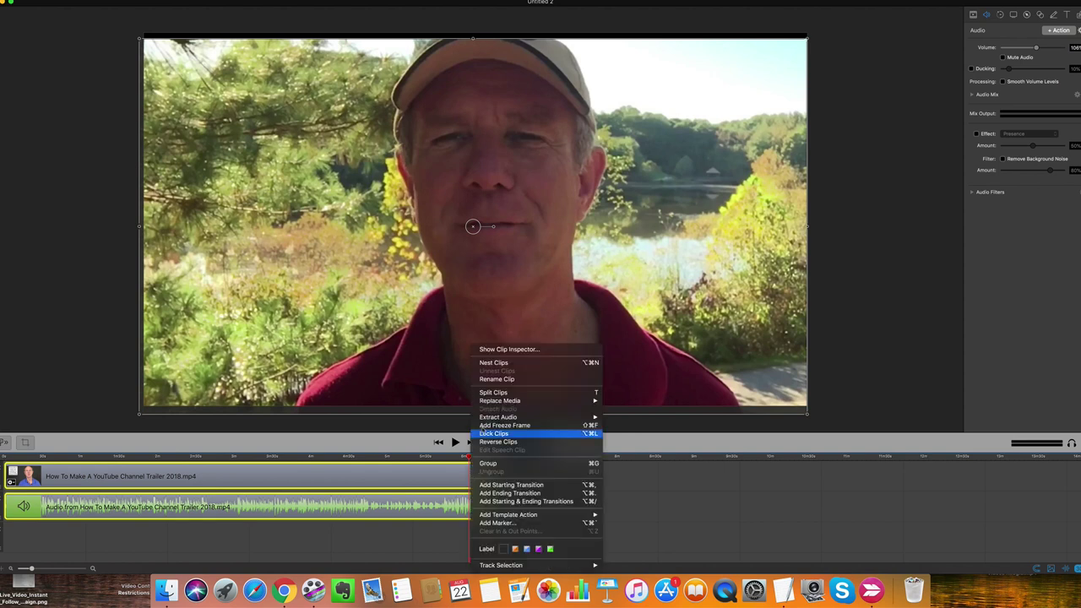
pyautogui.click(497, 393)
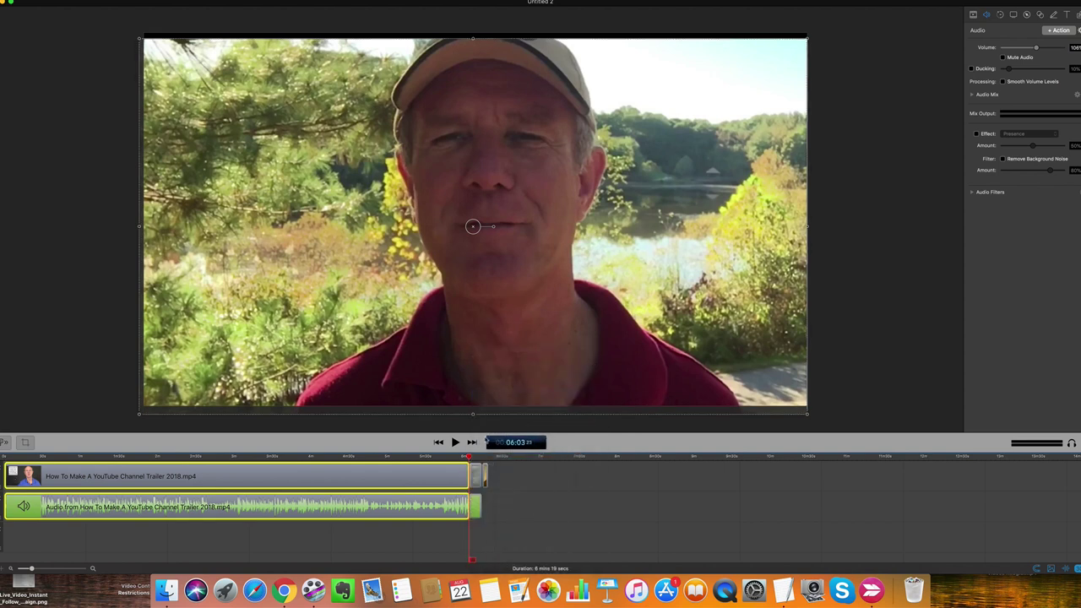
pyautogui.click(482, 505)
pyautogui.press('Delete')
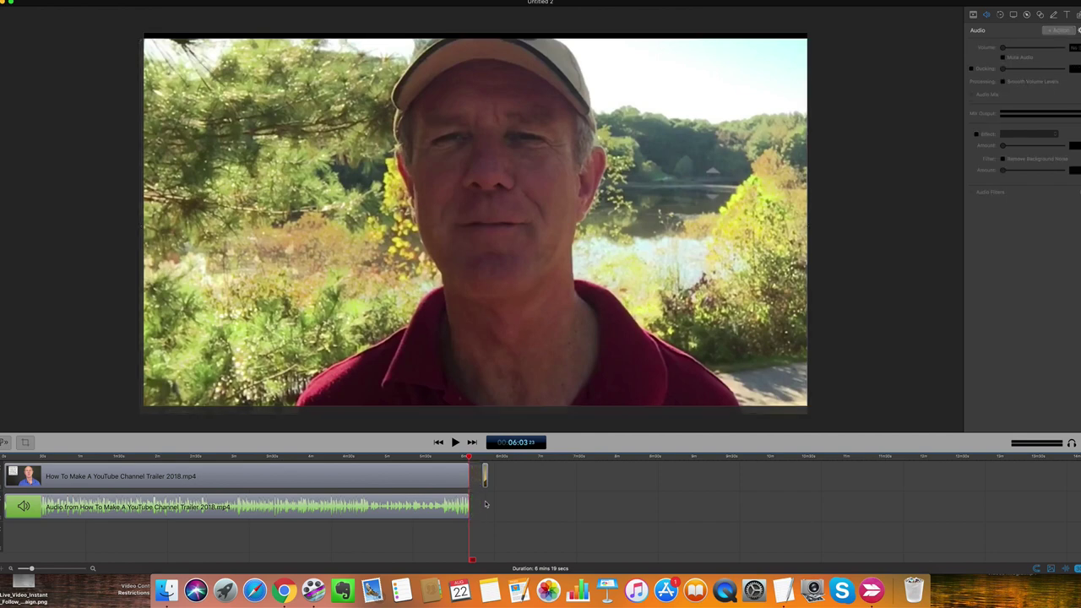
pyautogui.moveTo(478, 476); pyautogui.dragTo(474, 482)
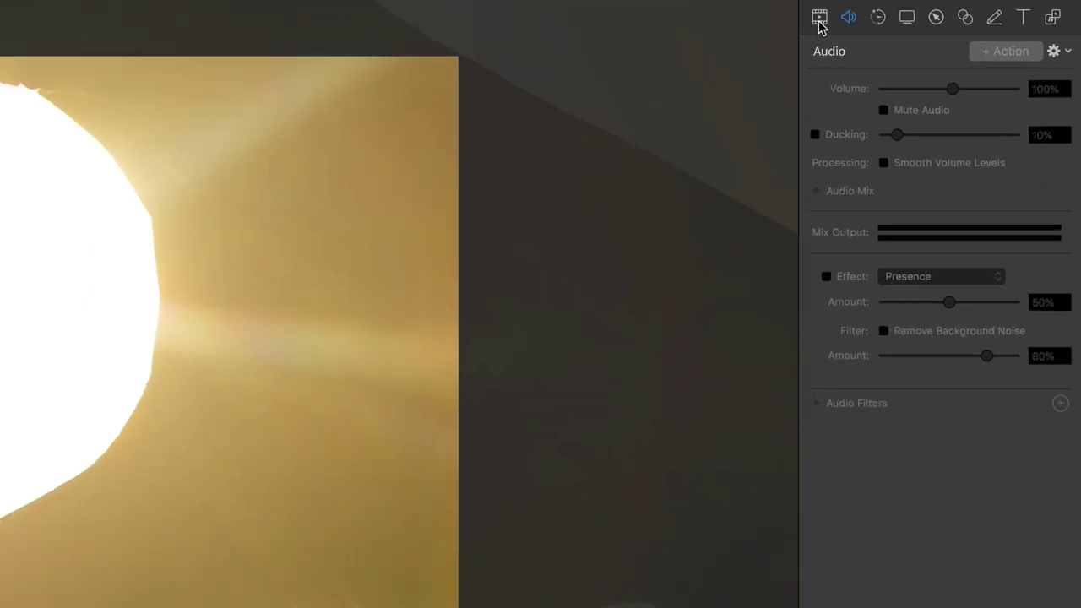
# - Scale the heart image down to fit, lengthen its clip, and stretch the trailer audio to run beneath it
pyautogui.click(819, 18)
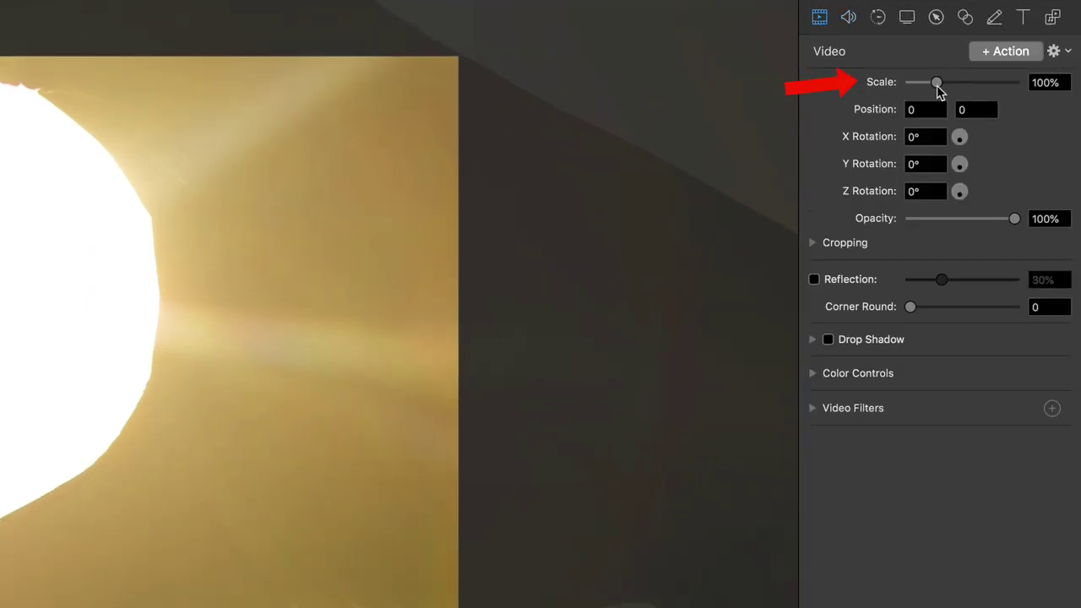
pyautogui.moveTo(937, 83); pyautogui.dragTo(932, 83)
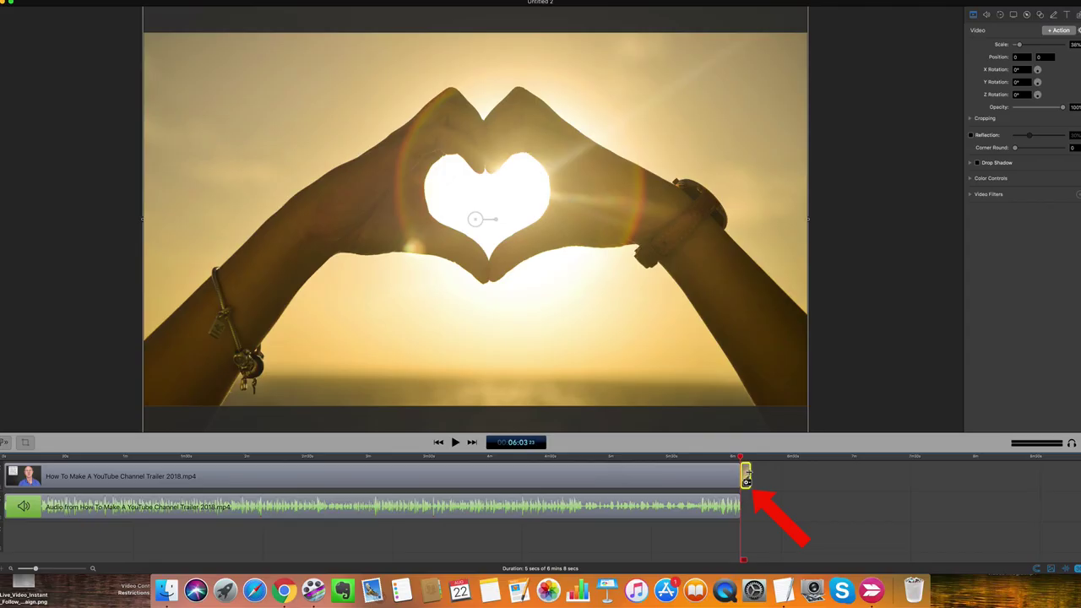
pyautogui.moveTo(746, 477); pyautogui.dragTo(845, 477)
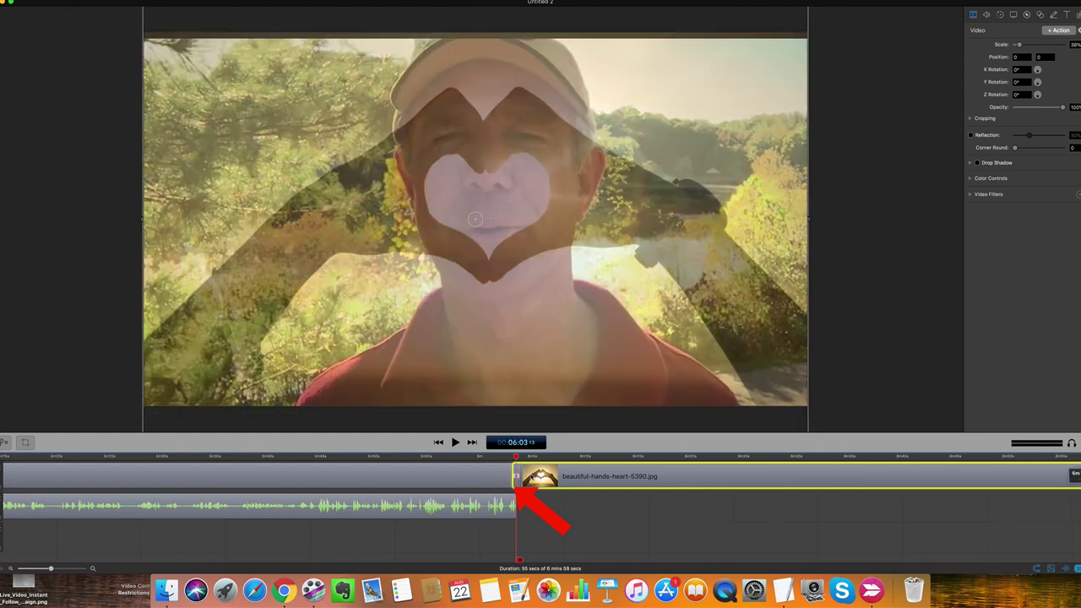
pyautogui.click(535, 507)
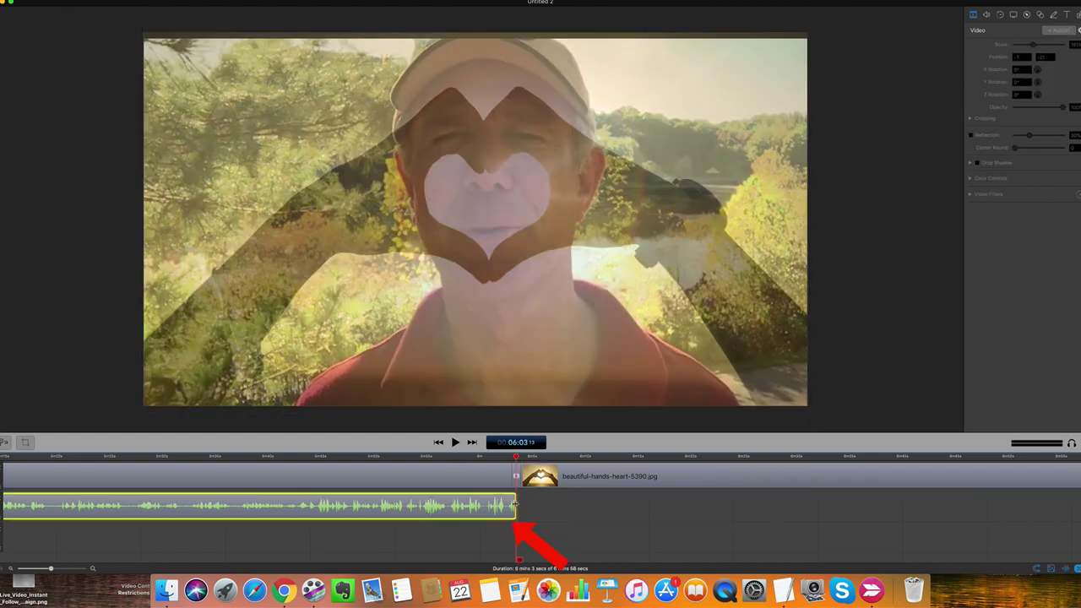
pyautogui.moveTo(515, 506); pyautogui.dragTo(997, 506)
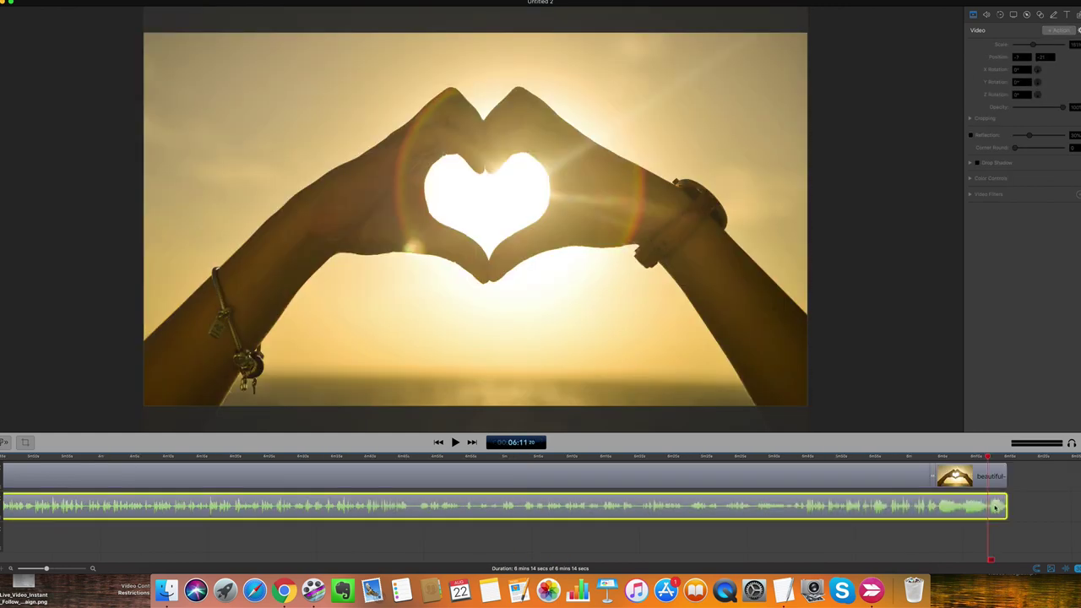
# - Add an ending transition to the end of the detached trailer audio clip
pyautogui.rightClick(996, 507)
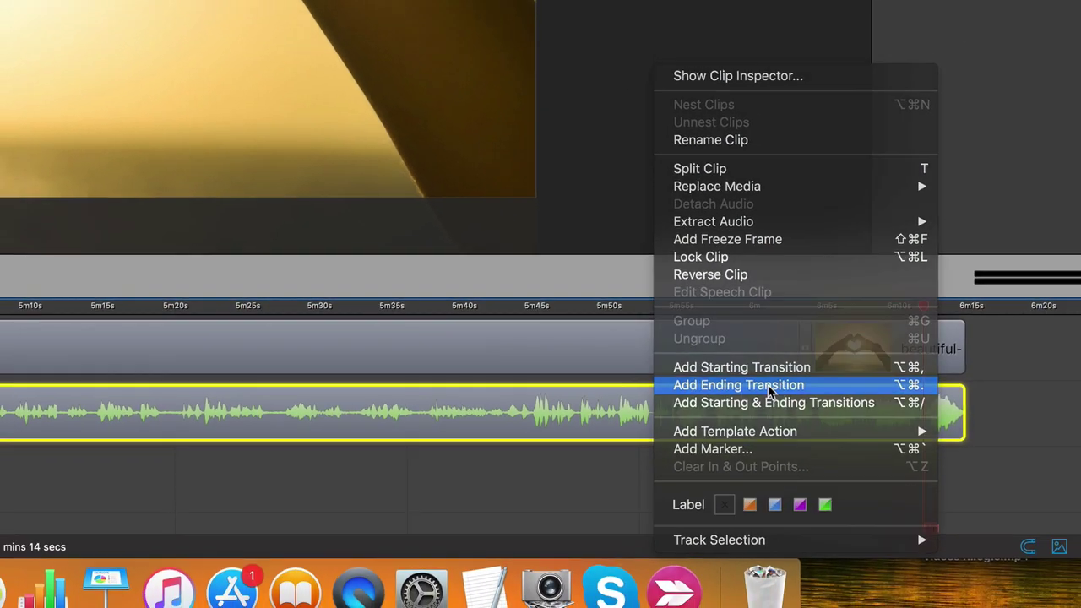
pyautogui.click(781, 390)
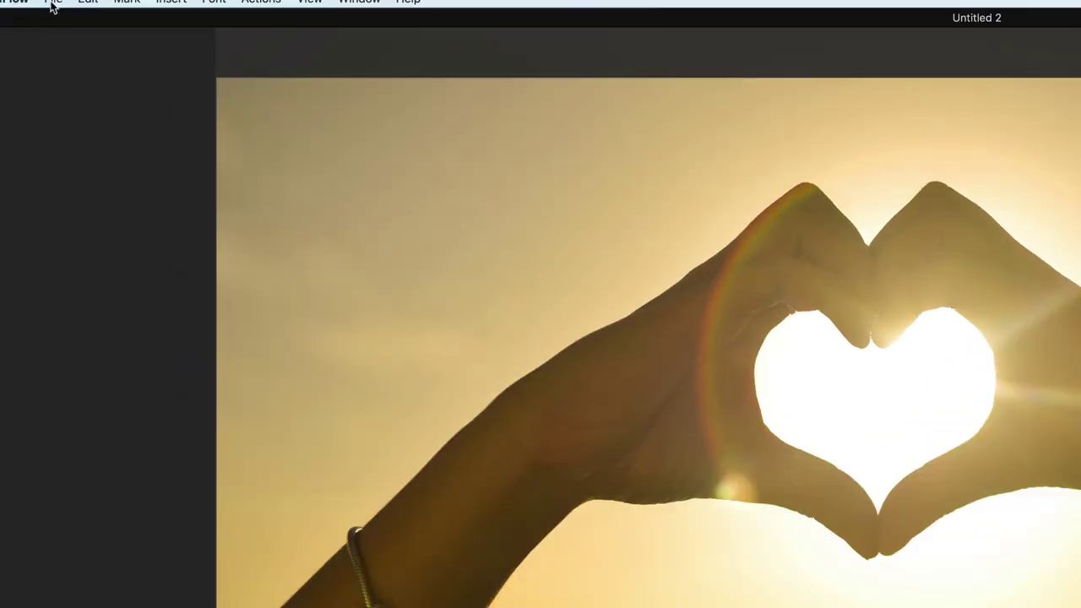
# - Export the project, adding 'Tutorial' to name the file 'New Channel Trailer Tutorial.mp4'
pyautogui.click(55, 0)
pyautogui.click(64, 594)
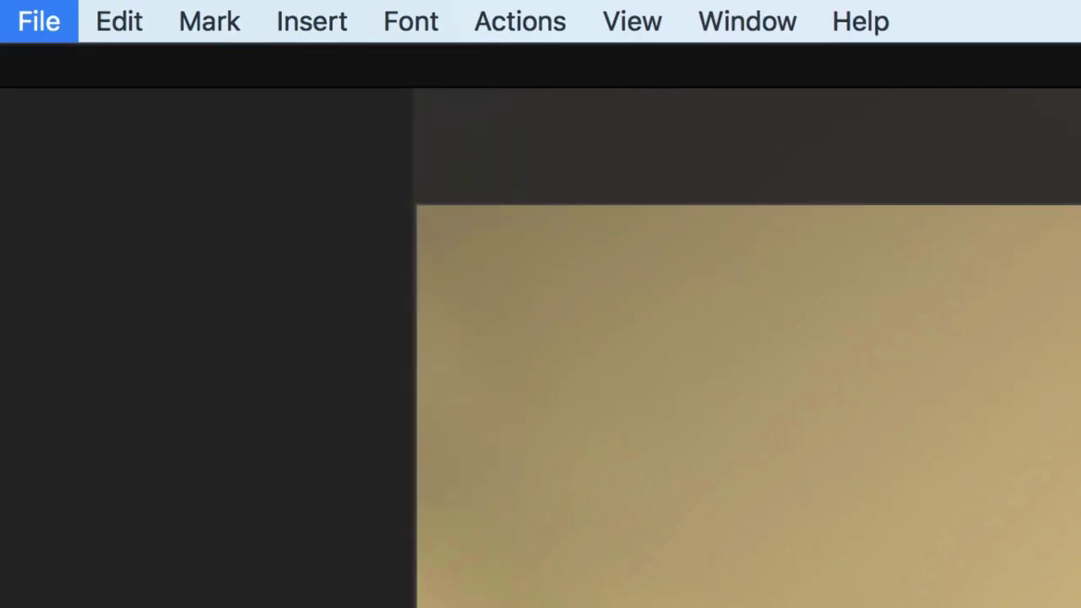
pyautogui.click(566, 17)
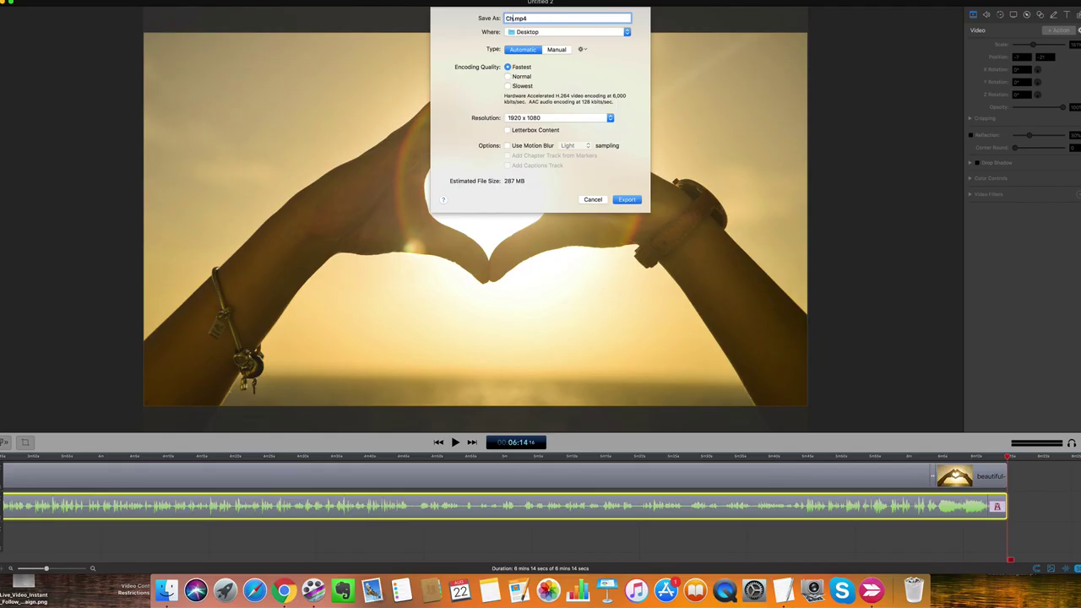
pyautogui.write('Tutorial')
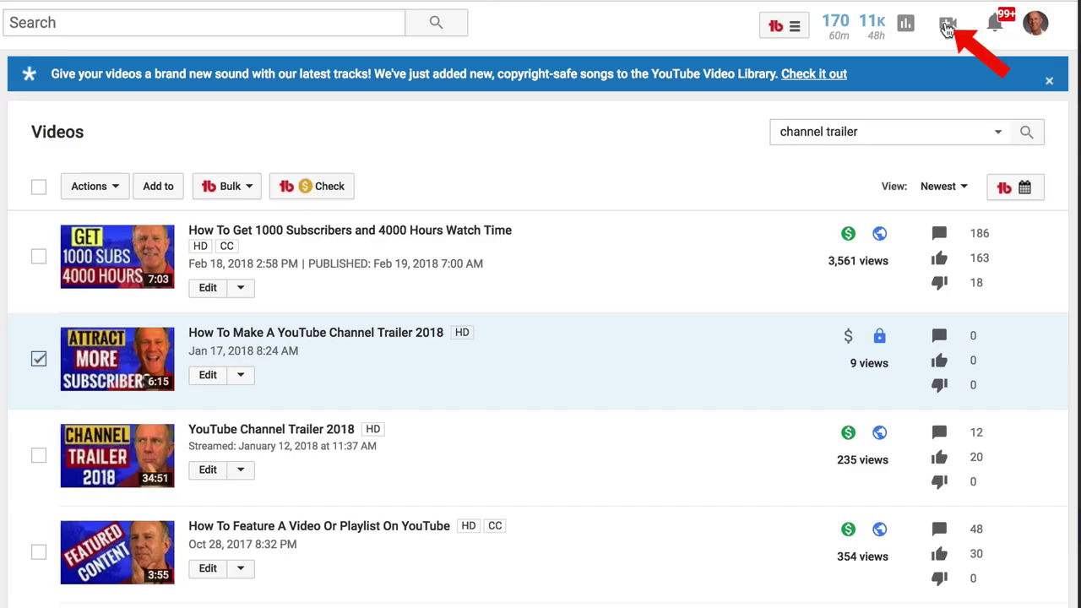
# - Upload 'New Channel Trailer Tutorial.mp4' from the upload page with visibility set to Private
pyautogui.click(948, 27)
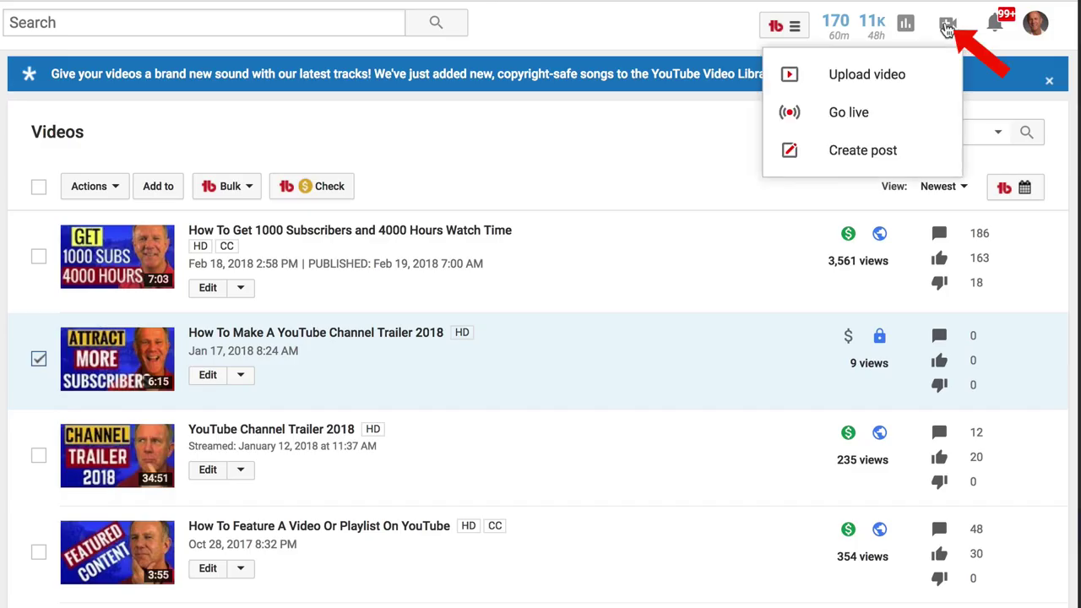
pyautogui.click(861, 76)
pyautogui.click(323, 316)
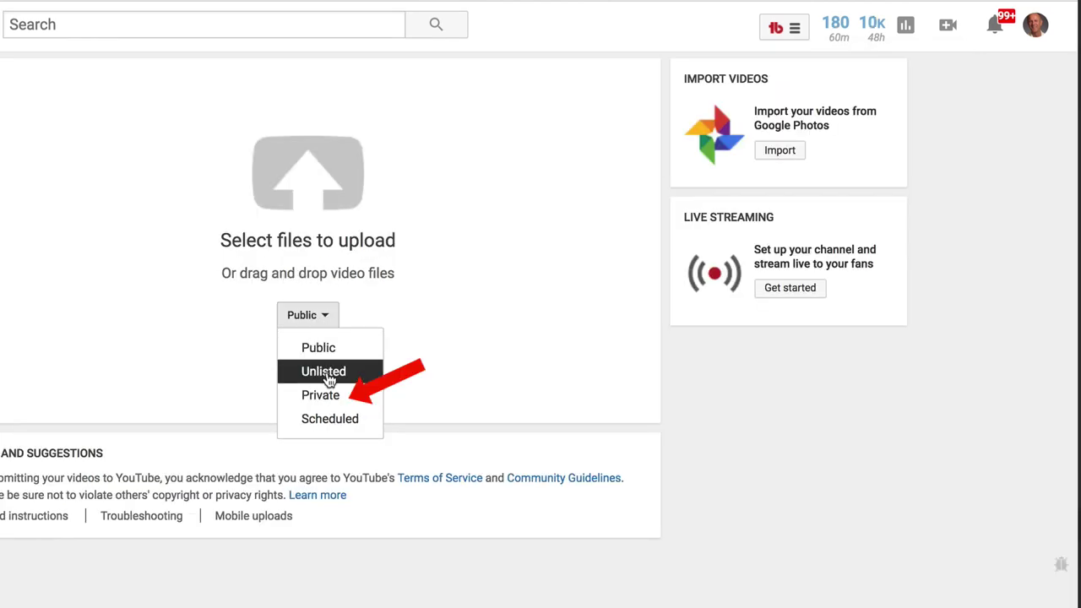
pyautogui.click(326, 395)
pyautogui.click(307, 185)
pyautogui.click(284, 169)
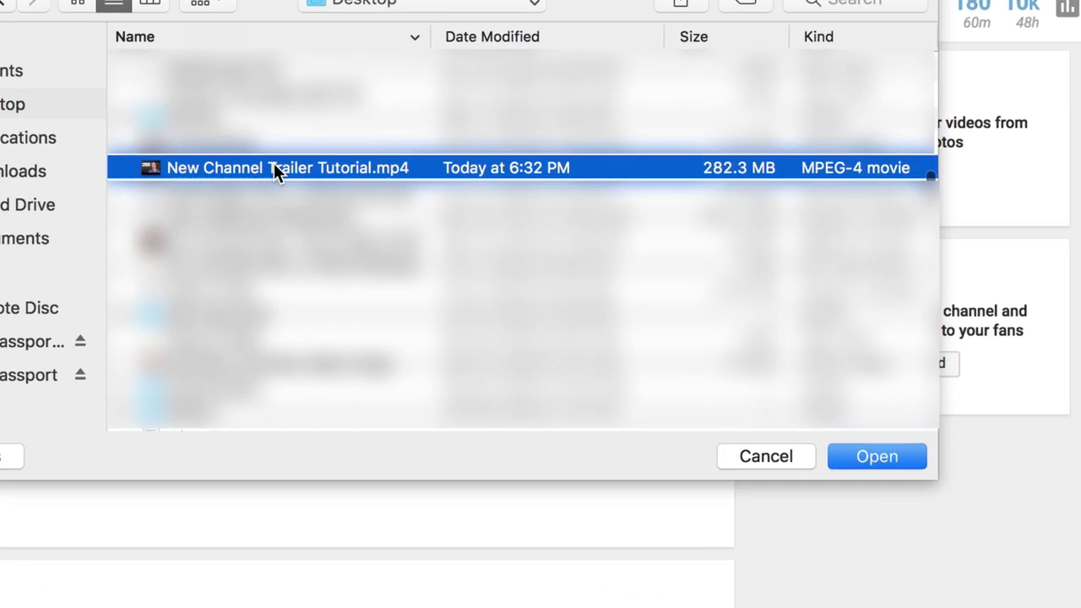
pyautogui.click(1024, 561)
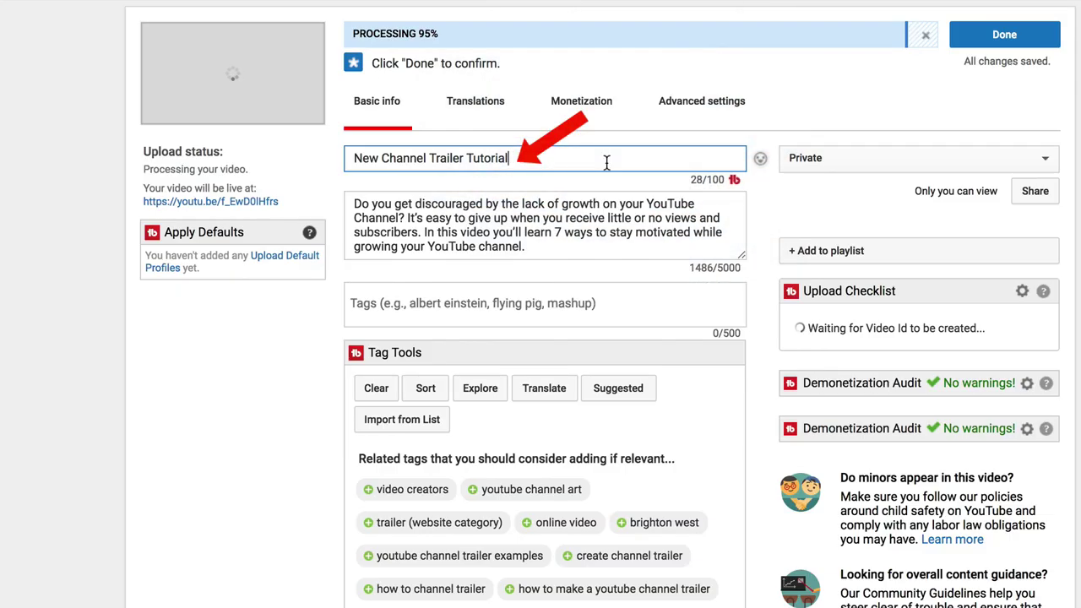
# - Reuse the title 'New Channel Trailer Tutorial' as description and tag, then set visibility to Unlisted
pyautogui.moveTo(601, 160); pyautogui.dragTo(321, 161)
pyautogui.hotkey('ctrl', 'c')
pyautogui.hotkey('ctrl', 'a')
pyautogui.hotkey('ctrl', 'v')
pyautogui.click(403, 306)
pyautogui.hotkey('ctrl', 'v')
pyautogui.press('Return')
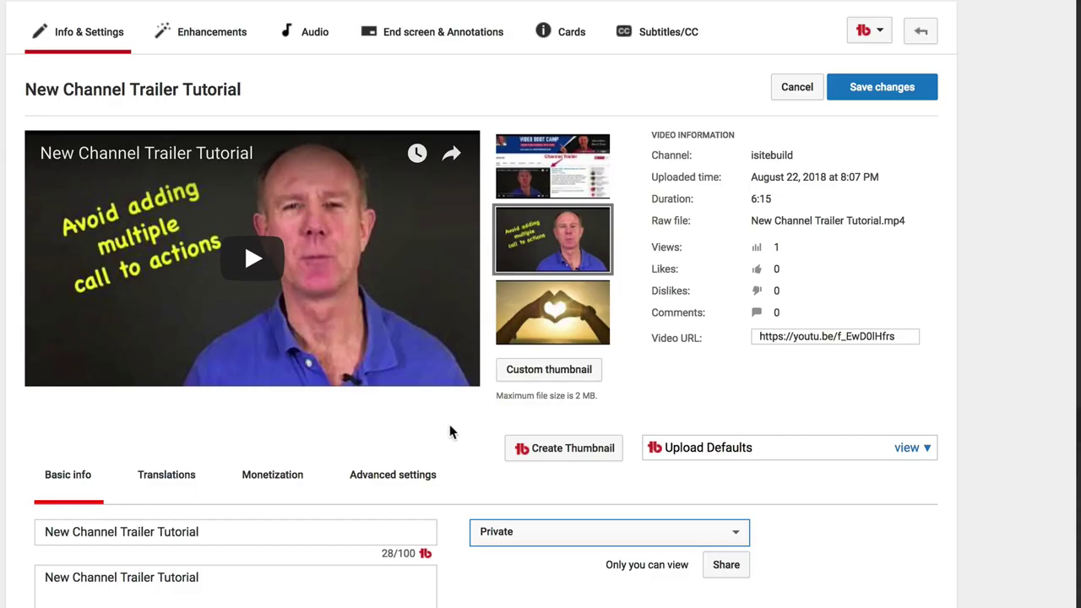
pyautogui.click(736, 534)
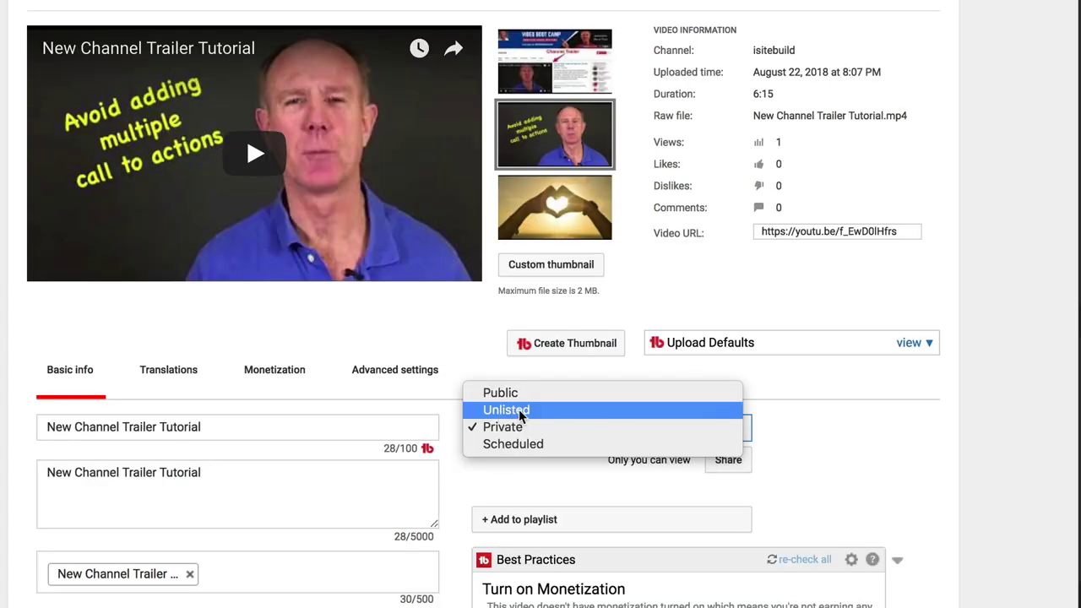
pyautogui.click(519, 408)
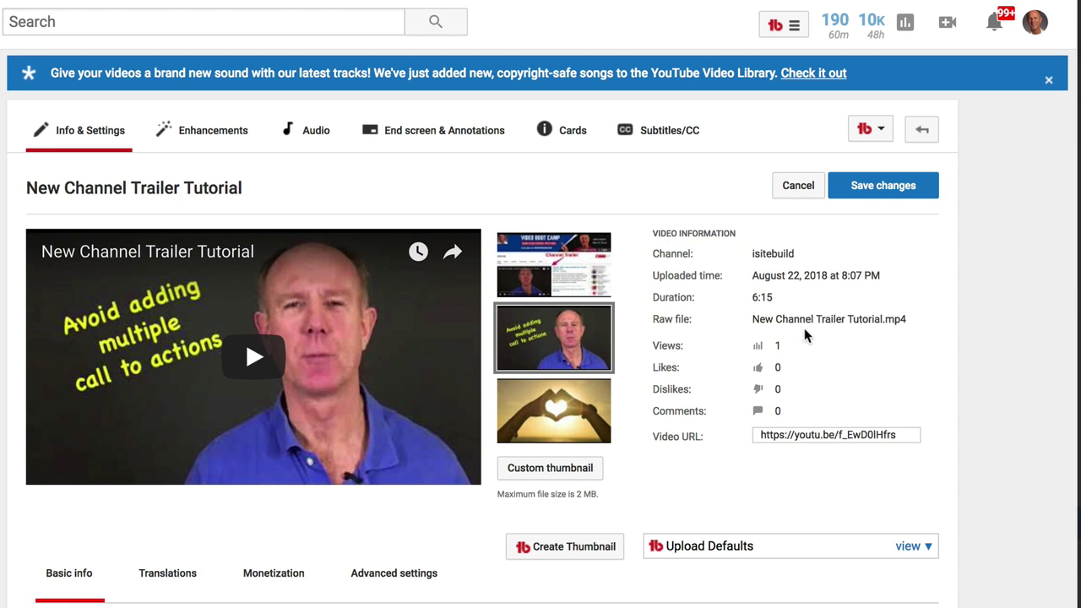
# - Save the unlisted video's changes and copy its watch URL from the address bar
pyautogui.click(902, 194)
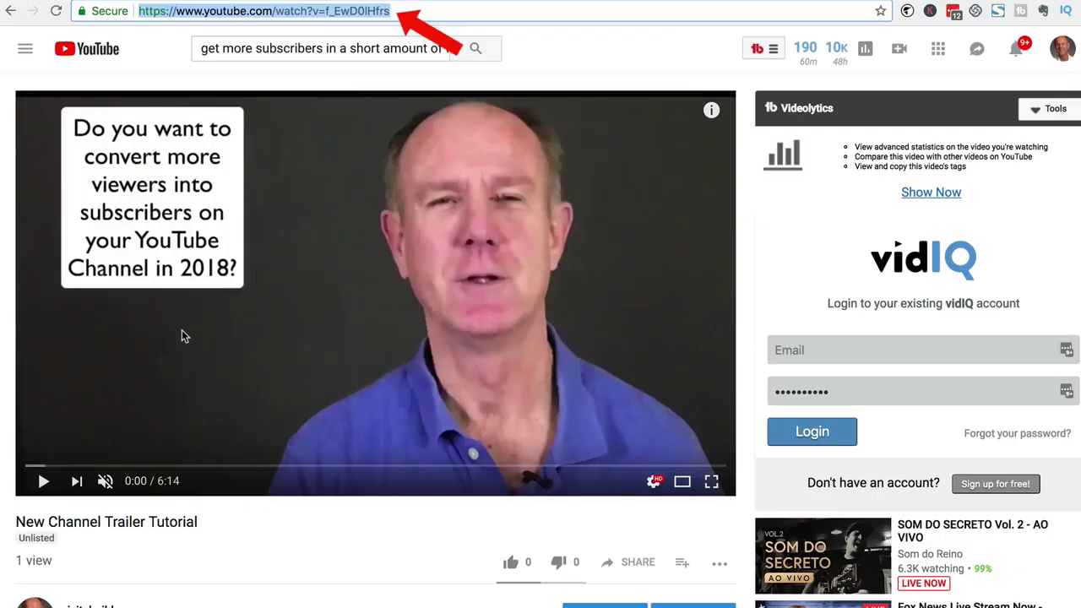
pyautogui.rightClick(355, 10)
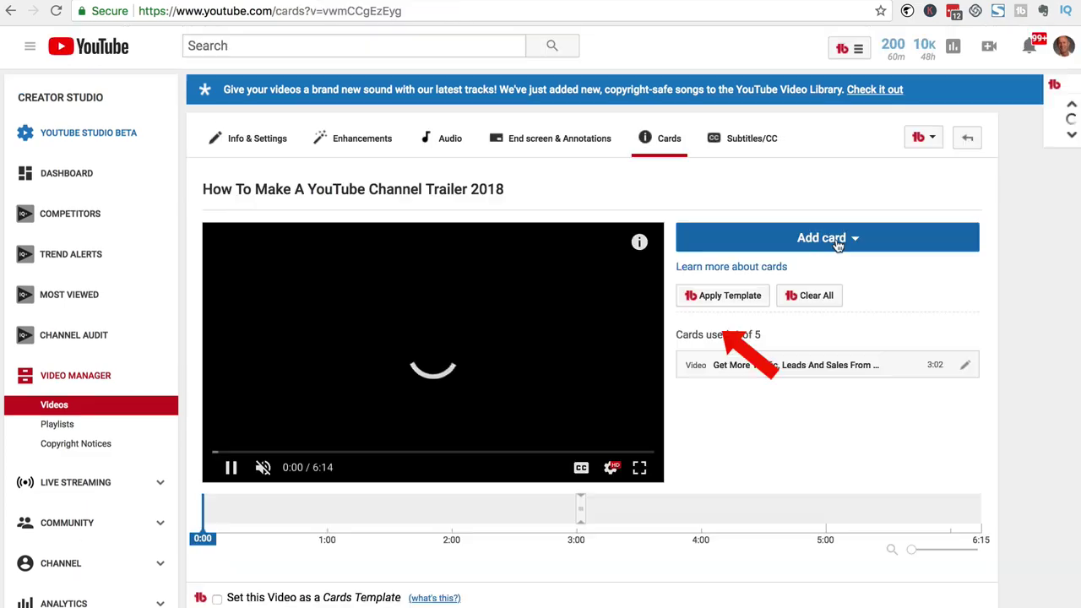
# - Add a video card to the 2018 trailer linking the new video, with 'Watch updated video' as message and teaser
pyautogui.click(836, 241)
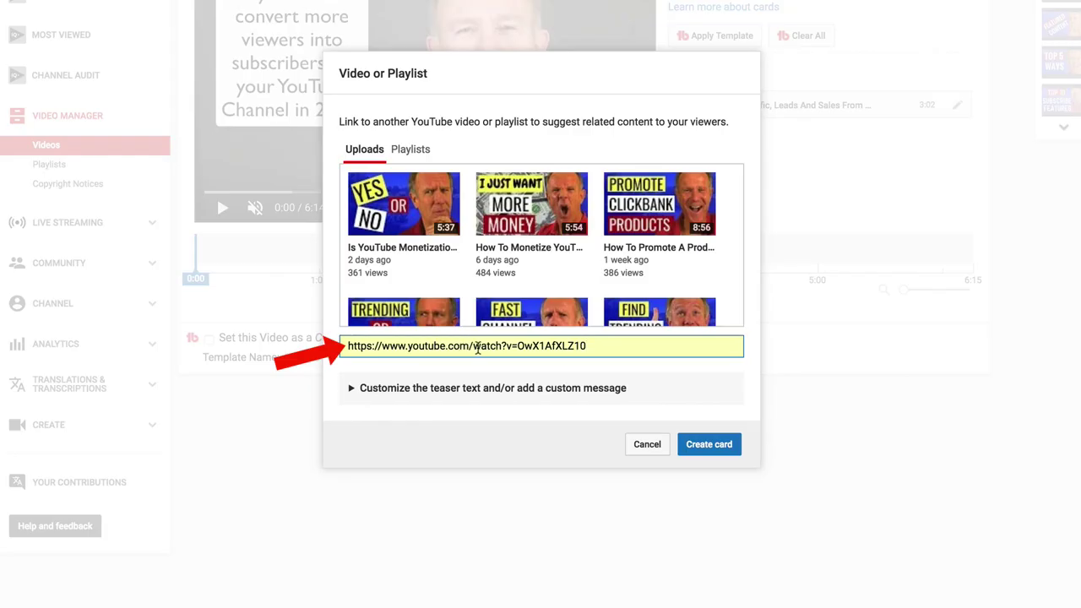
pyautogui.click(441, 388)
pyautogui.click(436, 385)
pyautogui.write('Watch updated video')
pyautogui.click(381, 441)
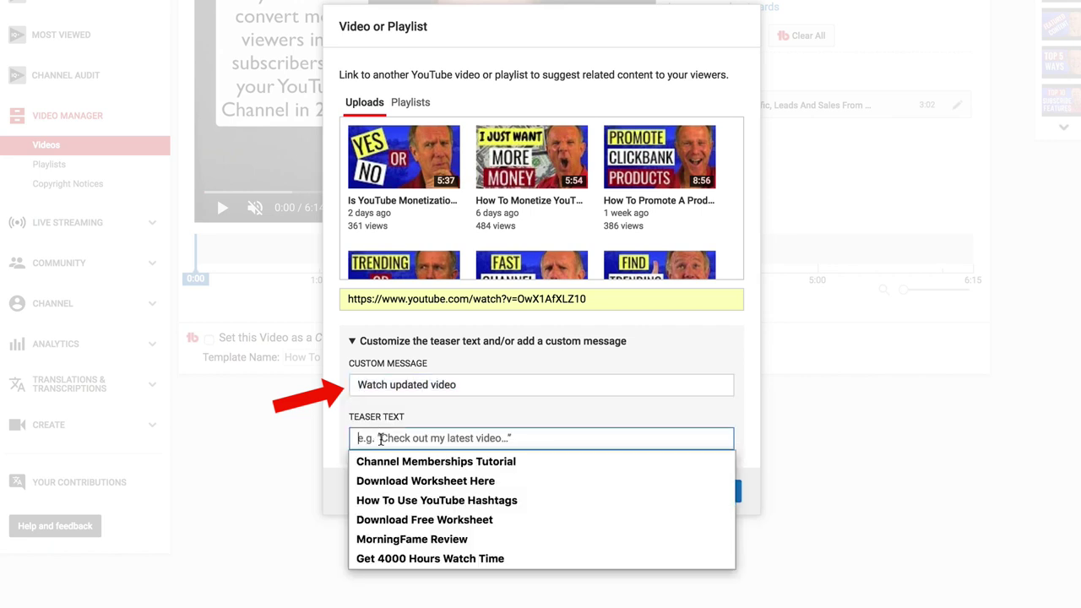
pyautogui.write('Watch updated video')
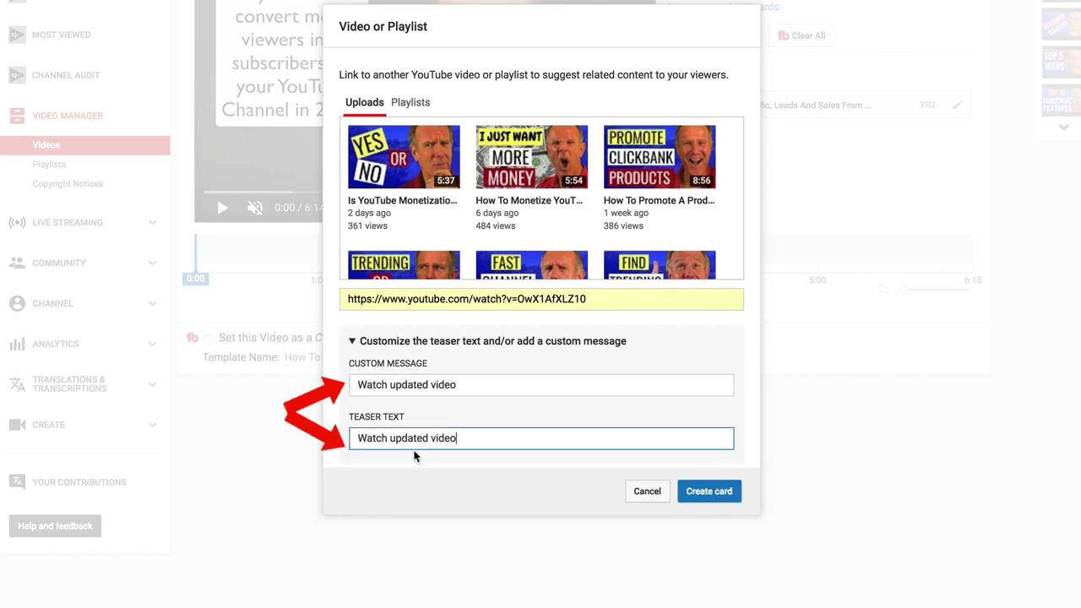
pyautogui.click(713, 494)
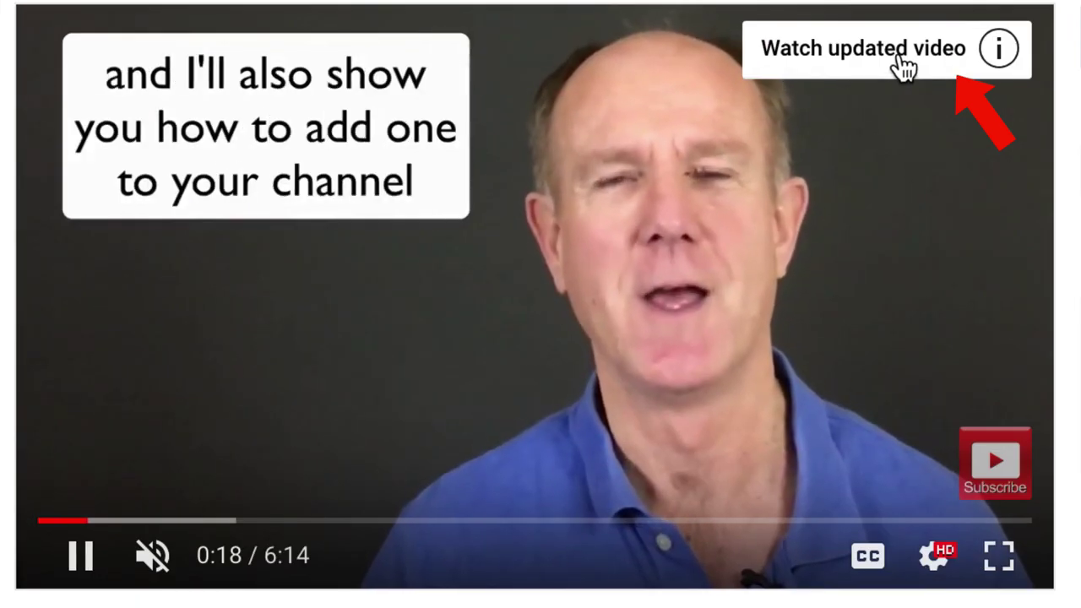
# - Open the old trailer's 'Watch updated video' card to confirm it links to New Channel Trailer Tutorial
pyautogui.click(950, 46)
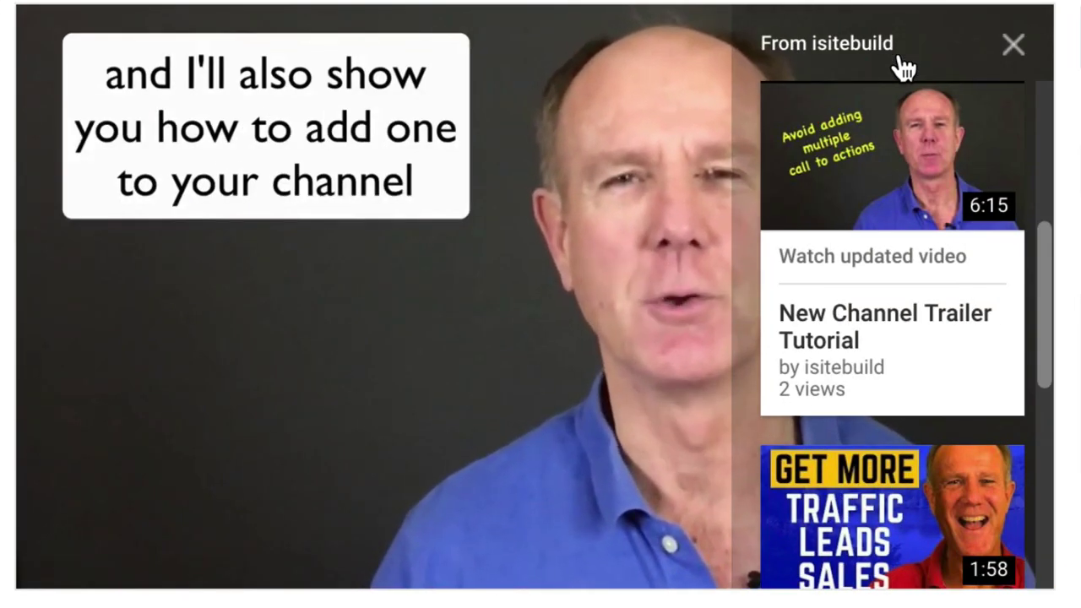